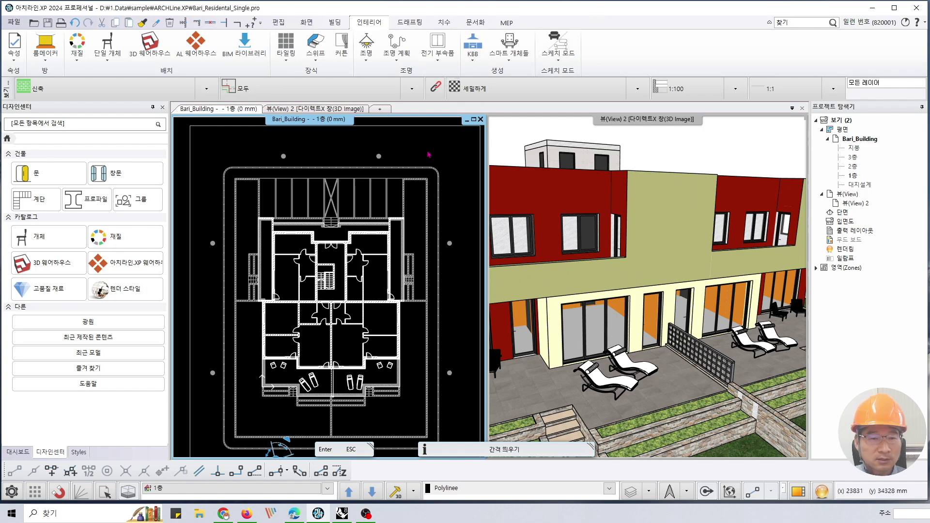
# - Examine the 1층 floor plan and the building's roof and facade in the 3D view, temporarily enlarging the 3D view
pyautogui.scroll(-1, 354, 271)
pyautogui.scroll(2, 354, 270)
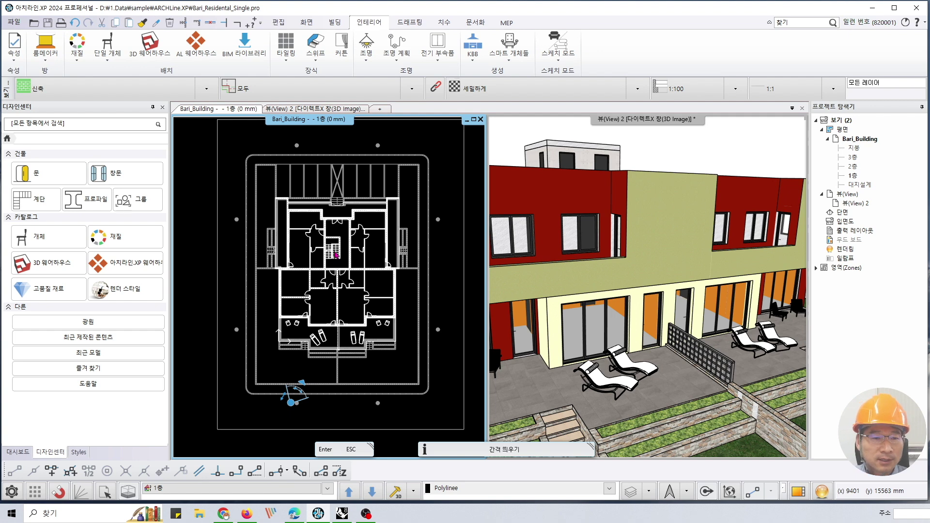
pyautogui.moveTo(343, 271); pyautogui.dragTo(332, 266, button='middle')
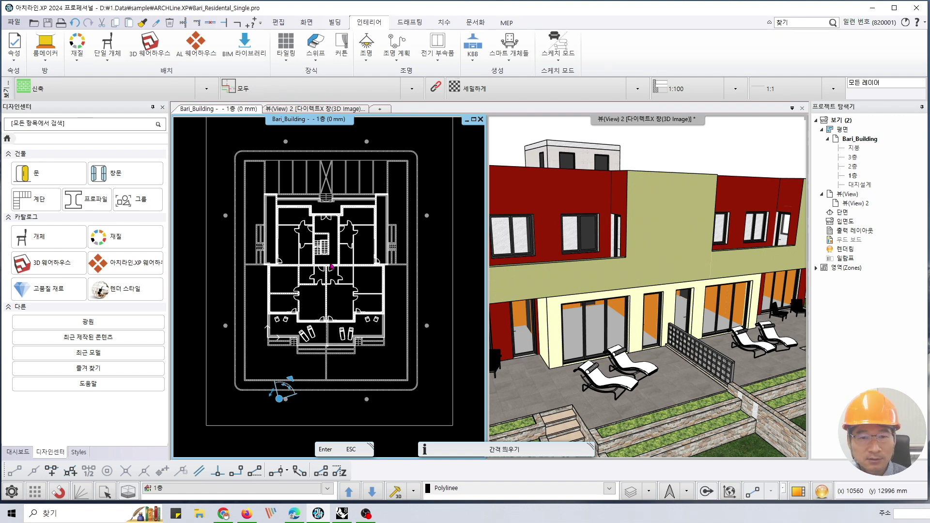
pyautogui.click(722, 160)
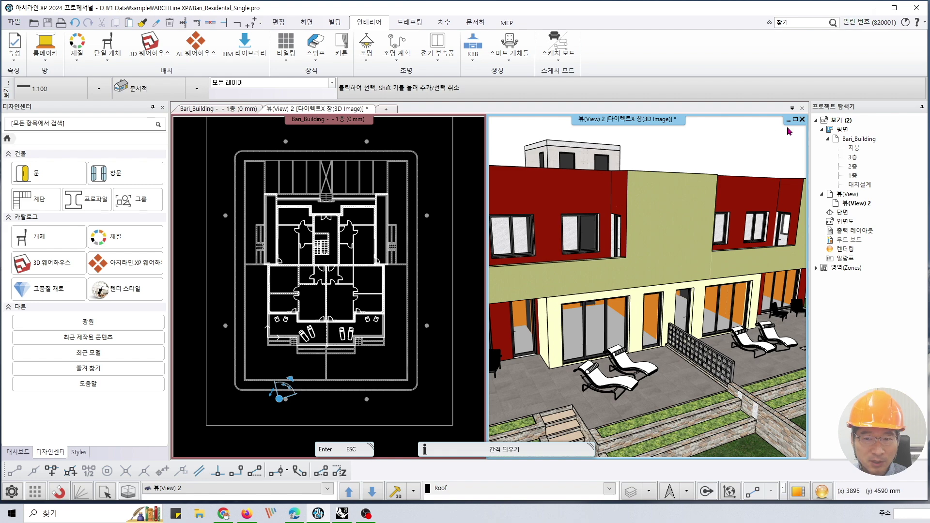
pyautogui.click(795, 119)
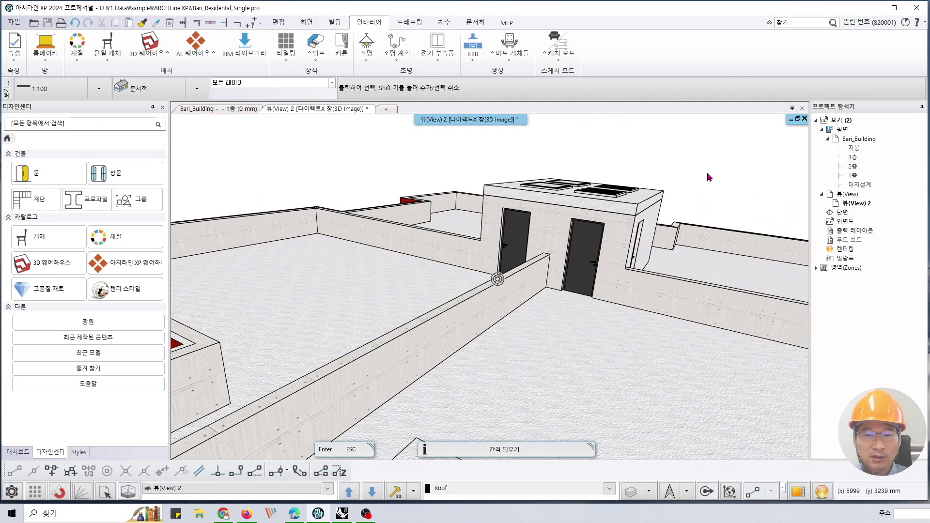
pyautogui.click(798, 120)
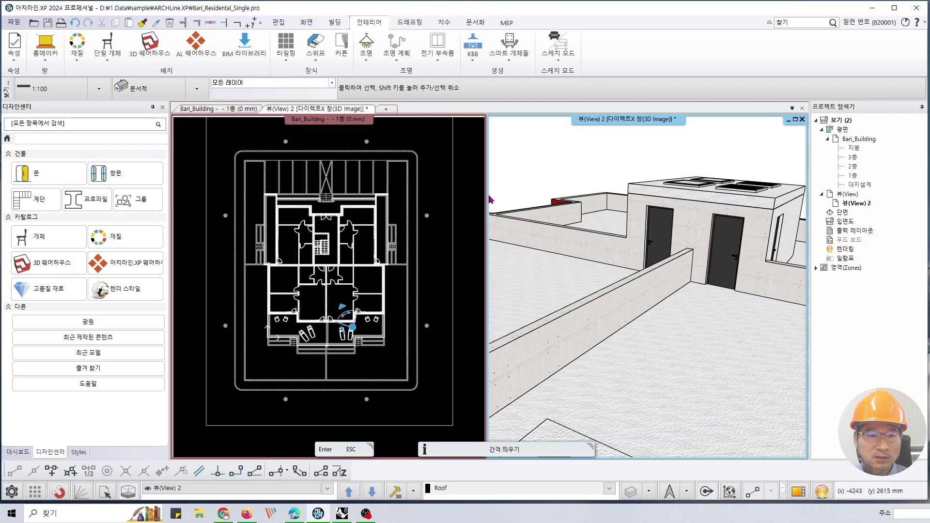
pyautogui.scroll(5, 369, 252)
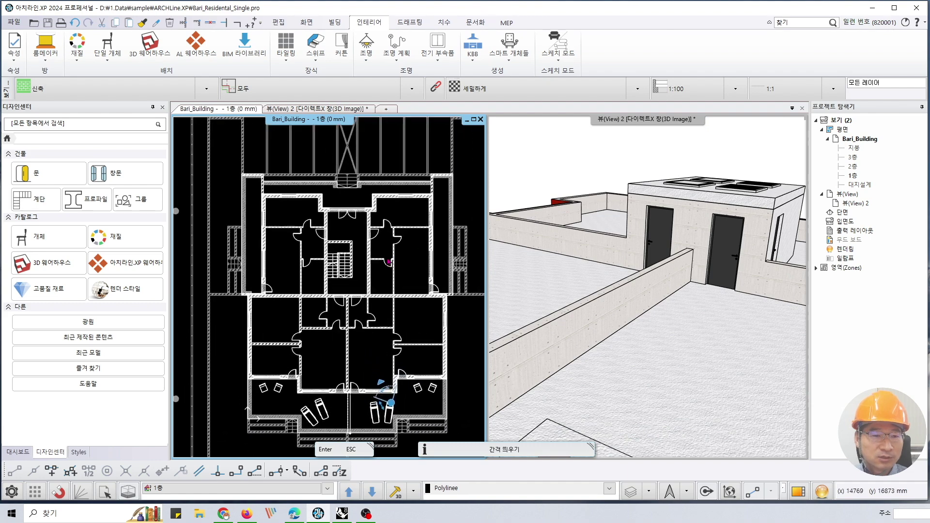
pyautogui.scroll(-4, 369, 253)
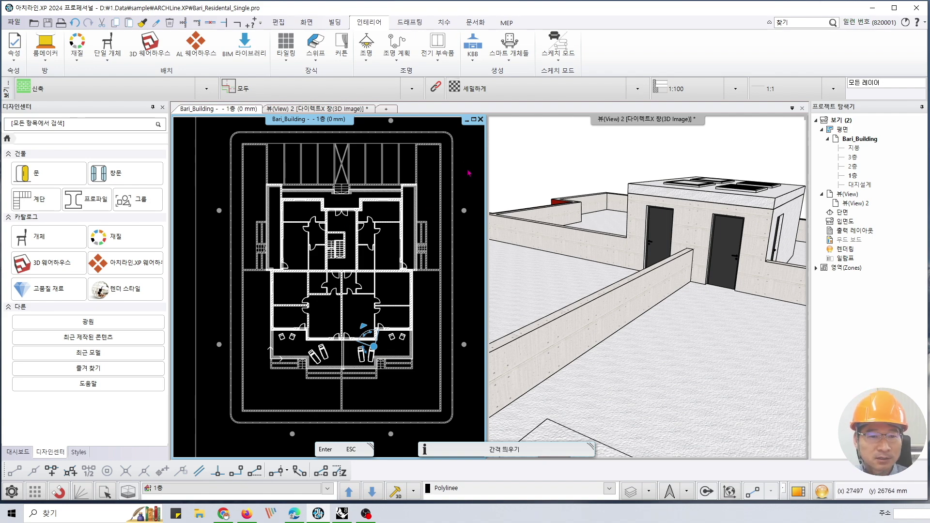
pyautogui.scroll(1, 468, 173)
pyautogui.scroll(2, 469, 173)
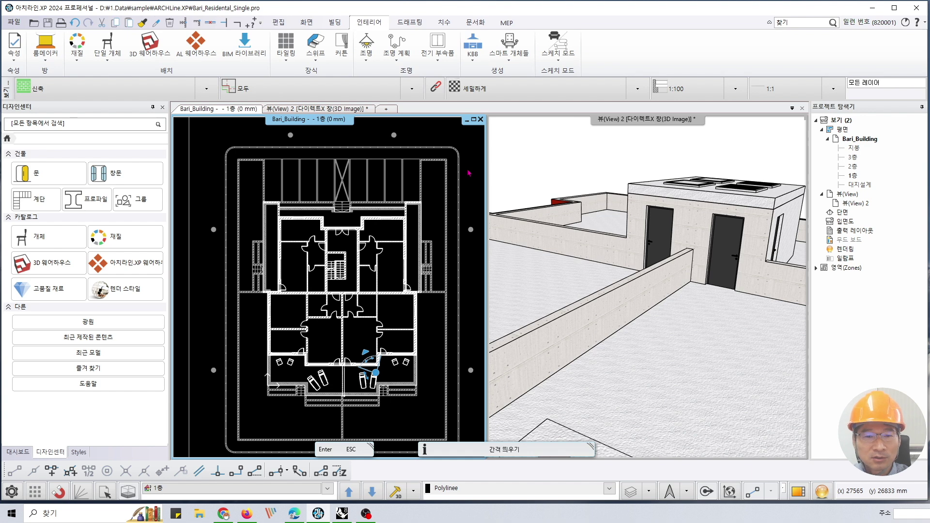
pyautogui.click(517, 166)
pyautogui.click(356, 309)
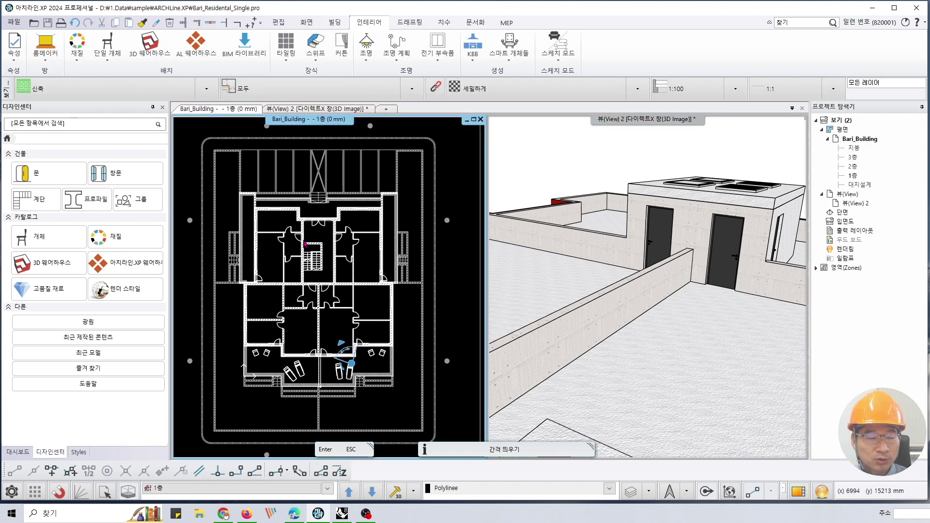
pyautogui.click(589, 164)
pyautogui.scroll(-5, 616, 318)
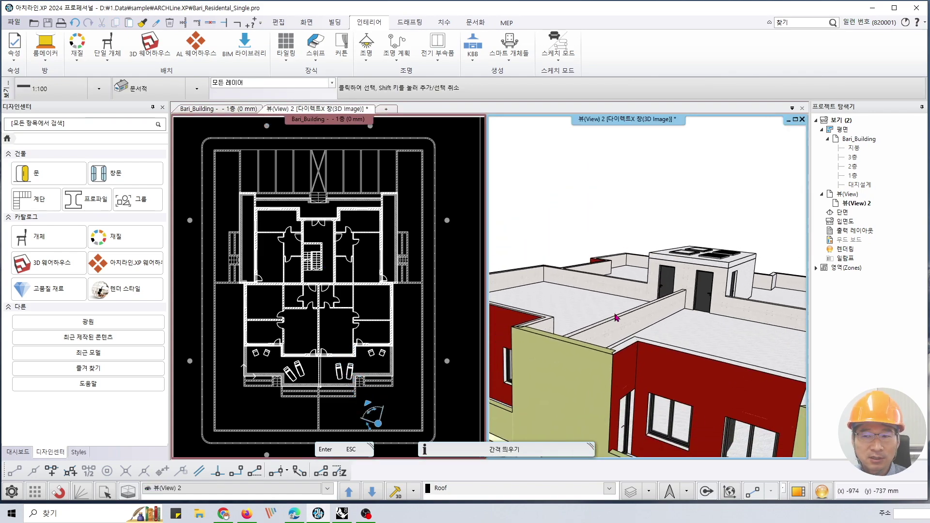
pyautogui.scroll(2, 613, 217)
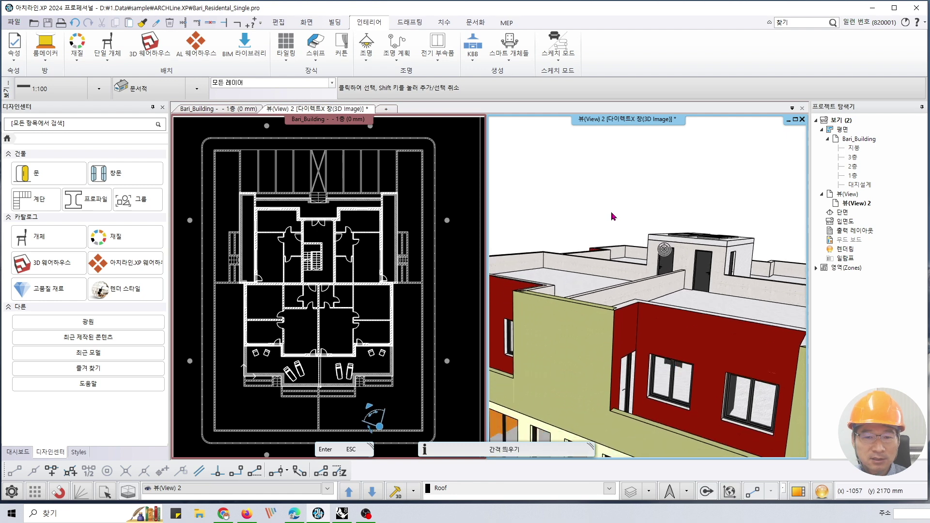
pyautogui.scroll(-3, 612, 213)
pyautogui.moveTo(572, 203)
pyautogui.mouseDown(button='middle')
pyautogui.moveTo(621, 183)
pyautogui.moveTo(624, 205)
pyautogui.moveTo(693, 190)
pyautogui.moveTo(704, 170)
pyautogui.mouseUp(button='middle')
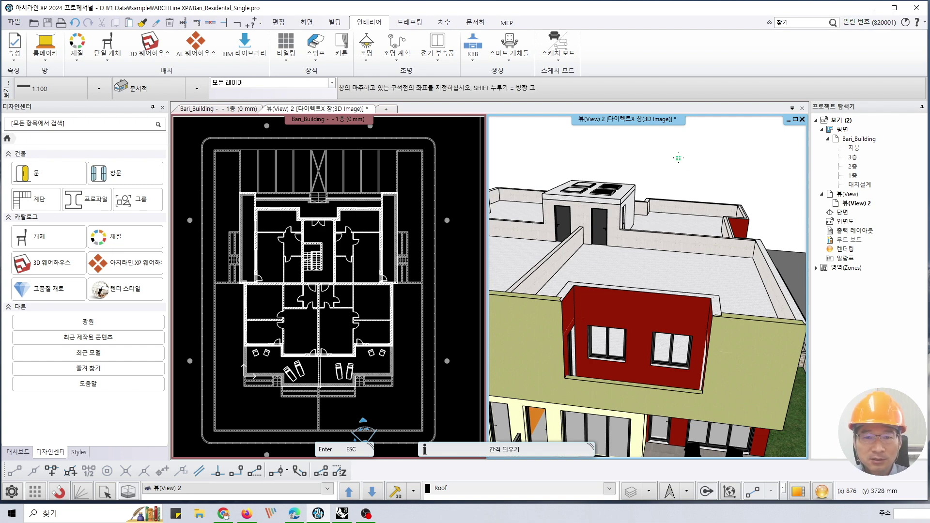
pyautogui.moveTo(679, 158); pyautogui.dragTo(679, 159, button='middle')
# - Switch to Rhino, inspect the sphere model and the Save Small option, and return to the building project
pyautogui.click(342, 514)
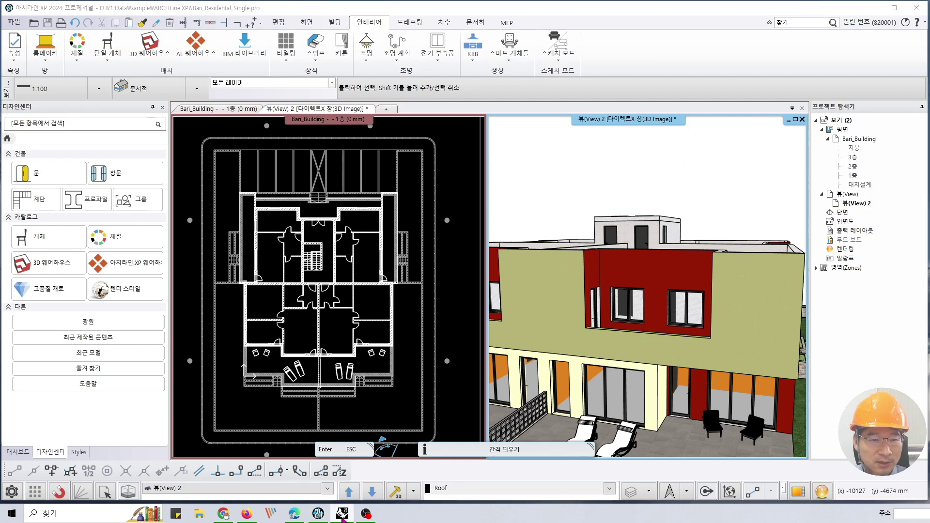
pyautogui.moveTo(555, 214); pyautogui.dragTo(516, 230, button='right')
pyautogui.click(464, 241)
pyautogui.click(514, 170)
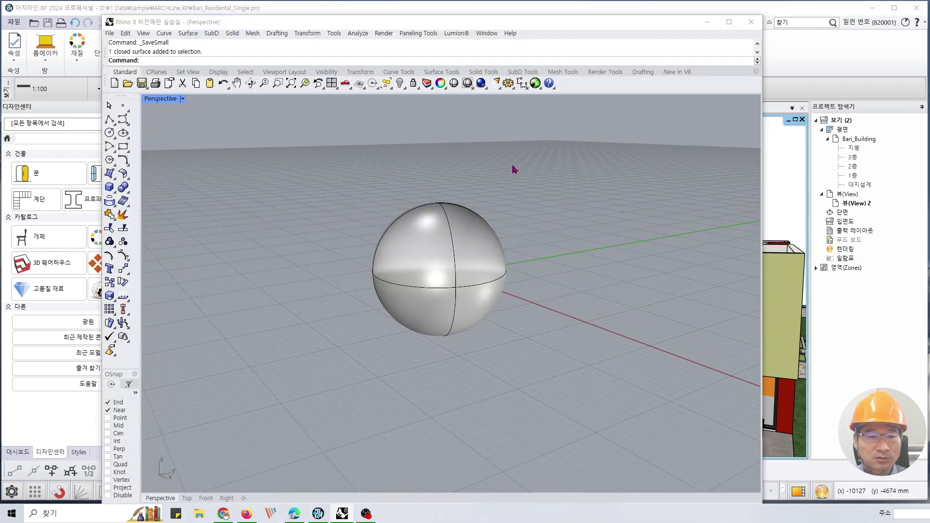
pyautogui.moveTo(514, 170); pyautogui.dragTo(497, 147, button='right')
pyautogui.click(112, 36)
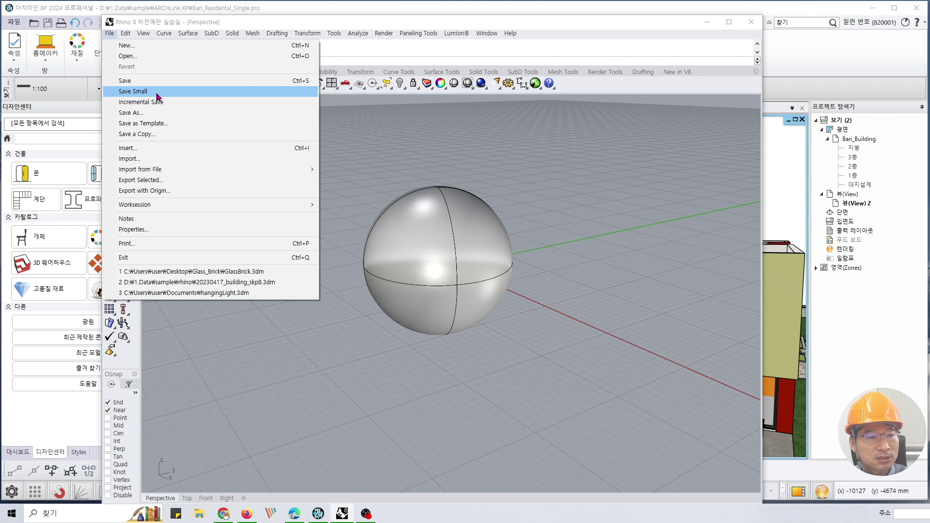
pyautogui.click(158, 97)
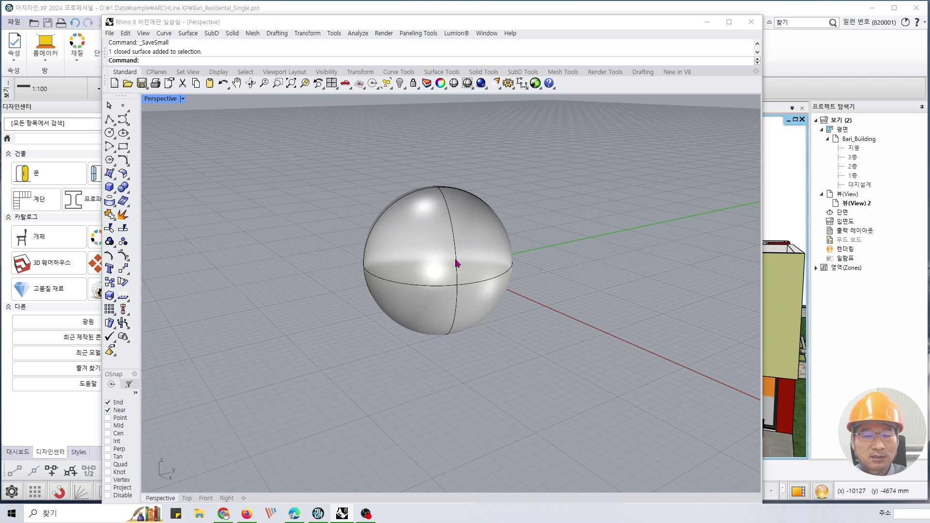
pyautogui.keyDown('shift'); pyautogui.moveTo(455, 260); pyautogui.dragTo(418, 238, button='right'); pyautogui.keyUp('shift')
pyautogui.scroll(-5, 421, 237)
pyautogui.keyDown('shift'); pyautogui.moveTo(398, 205); pyautogui.dragTo(379, 222, button='right'); pyautogui.keyUp('shift')
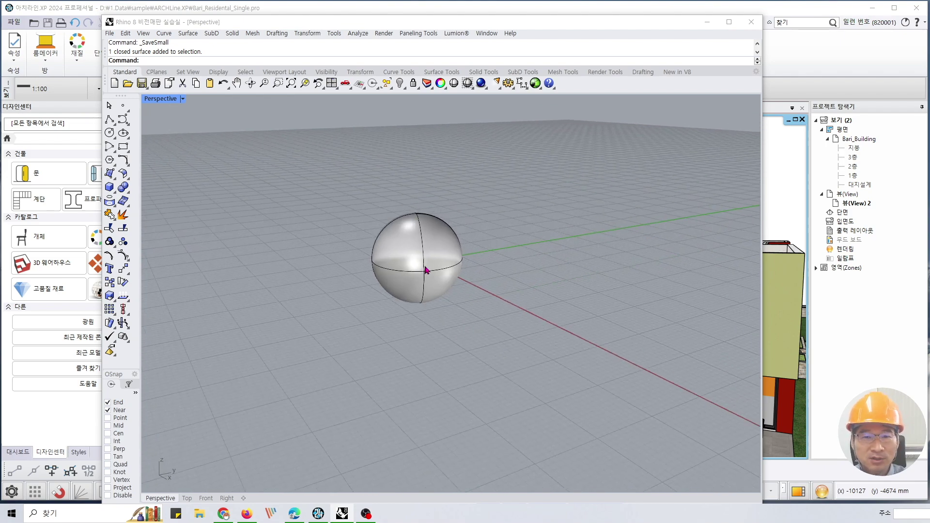
pyautogui.click(707, 22)
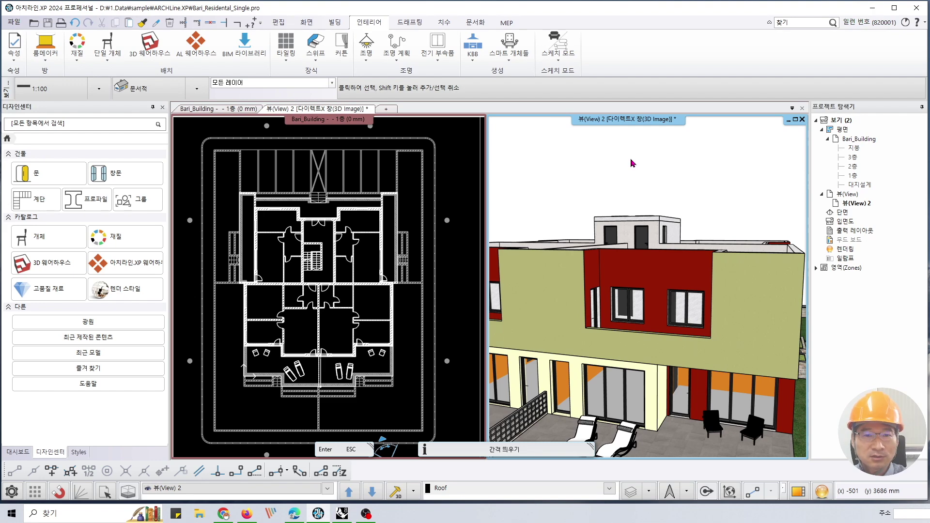
# - Clear the 3D acceleration cache (3D 가속화 캐시 지우기) in the item settings (항목 설정) and close the options
pyautogui.click(18, 495)
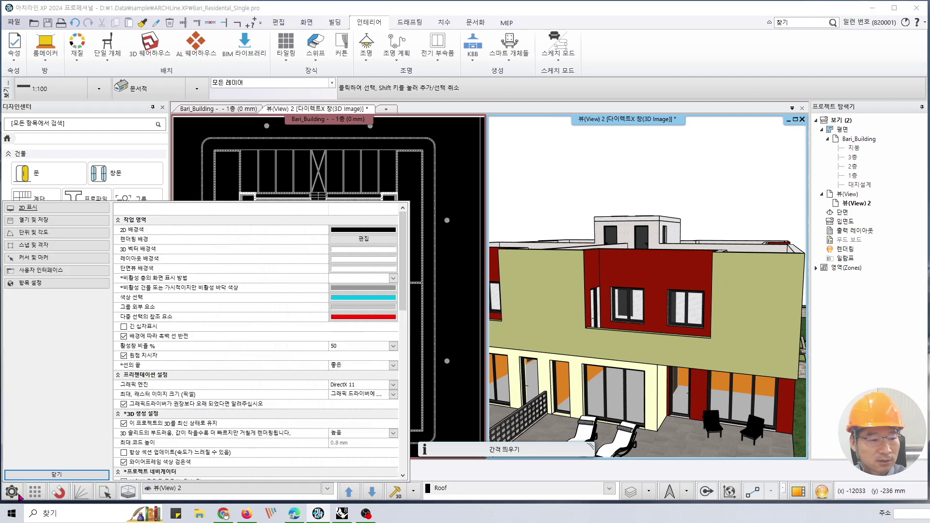
pyautogui.click(29, 285)
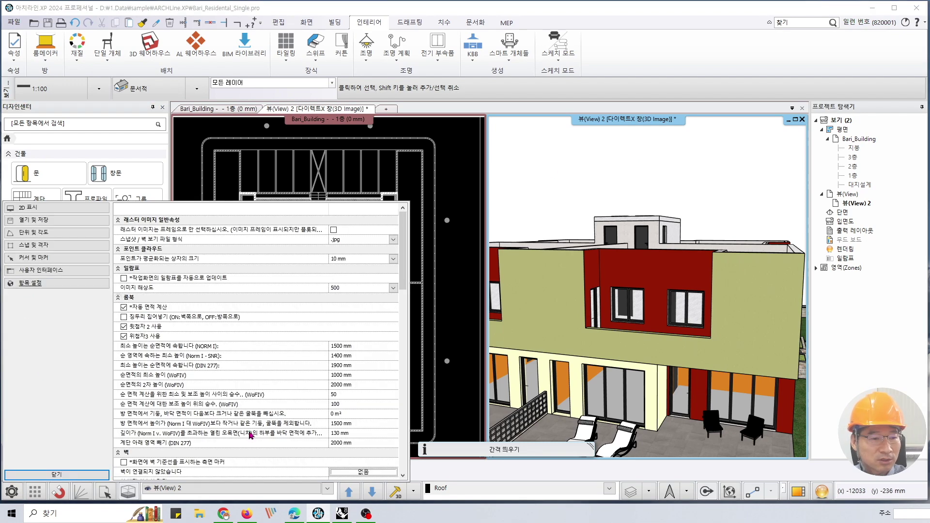
pyautogui.scroll(-10, 250, 434)
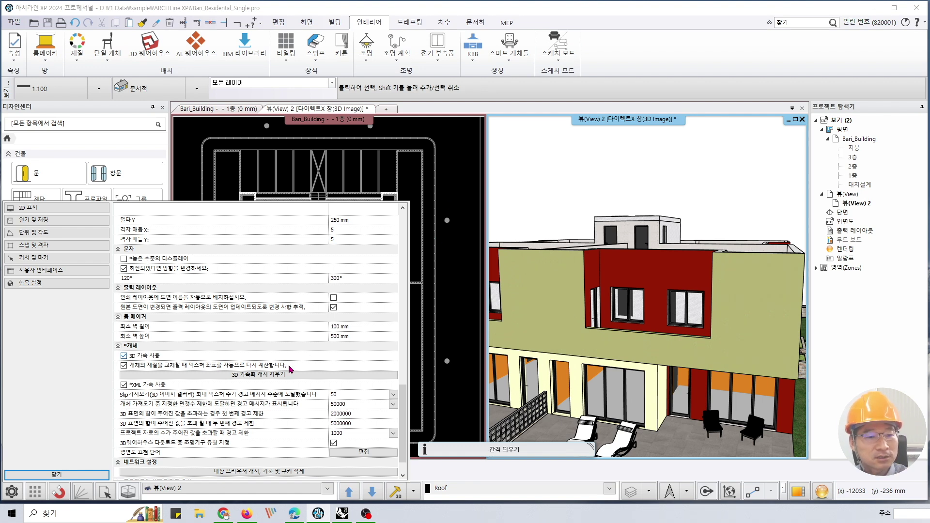
pyautogui.click(272, 375)
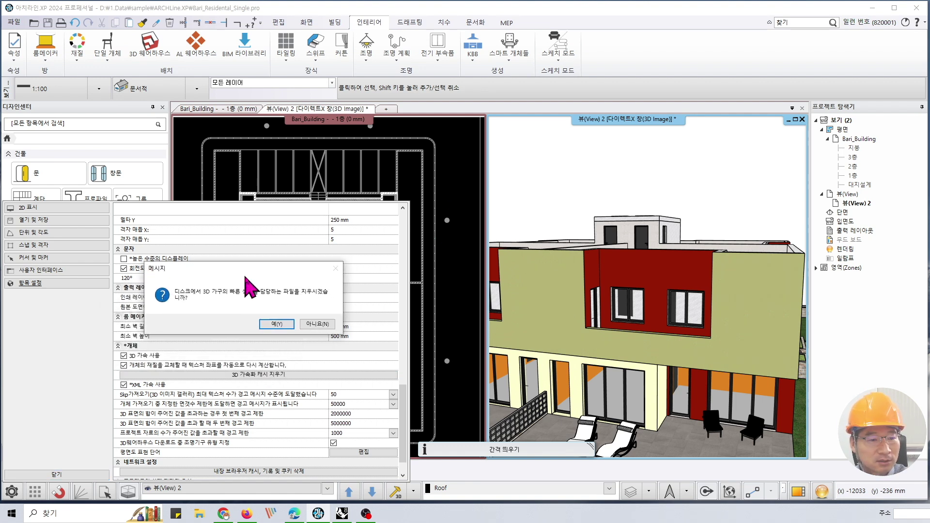
pyautogui.click(277, 324)
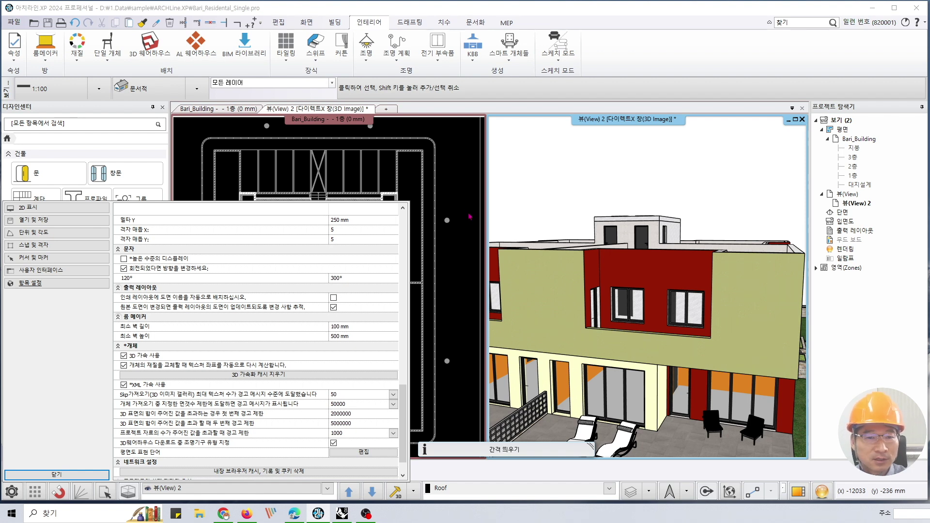
pyautogui.click(54, 475)
pyautogui.rightClick(348, 257)
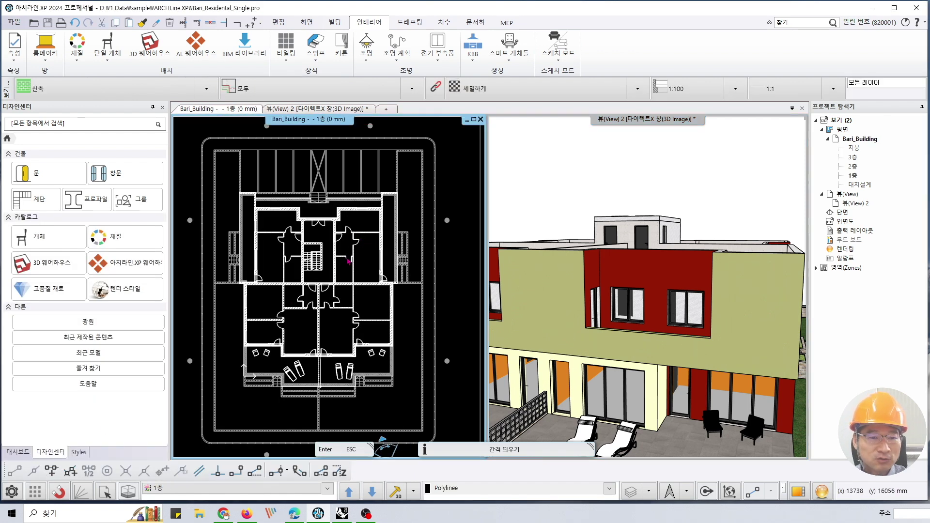
pyautogui.click(620, 181)
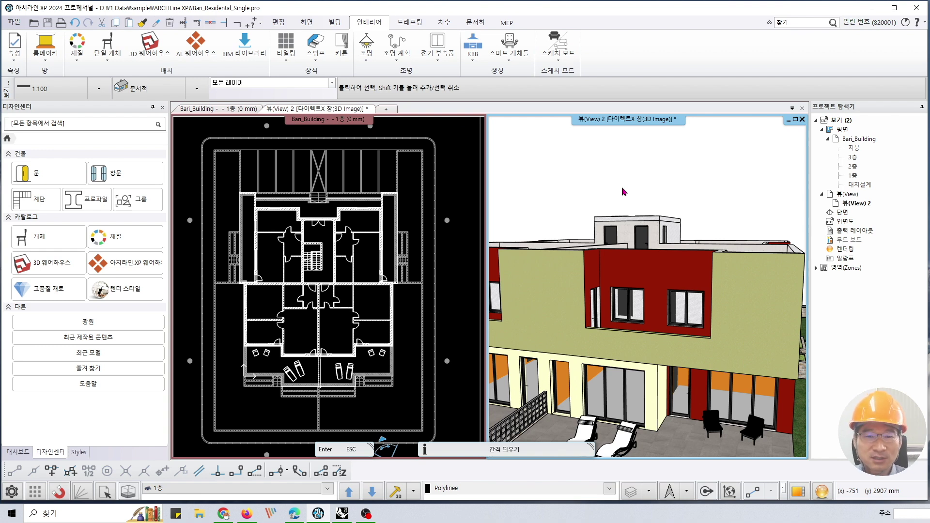
pyautogui.moveTo(624, 192); pyautogui.dragTo(486, 264, button='middle')
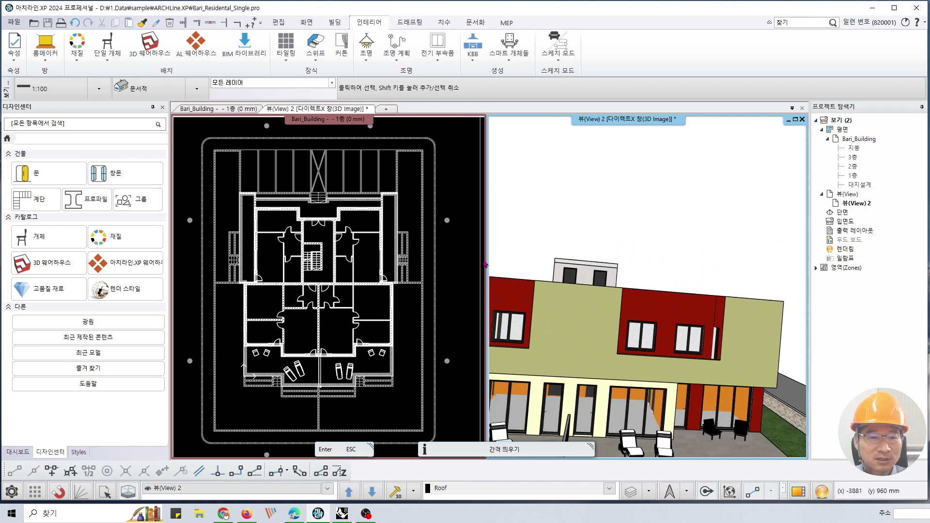
pyautogui.click(455, 263)
pyautogui.scroll(-1, 445, 264)
pyautogui.scroll(1, 445, 265)
pyautogui.scroll(-1, 445, 265)
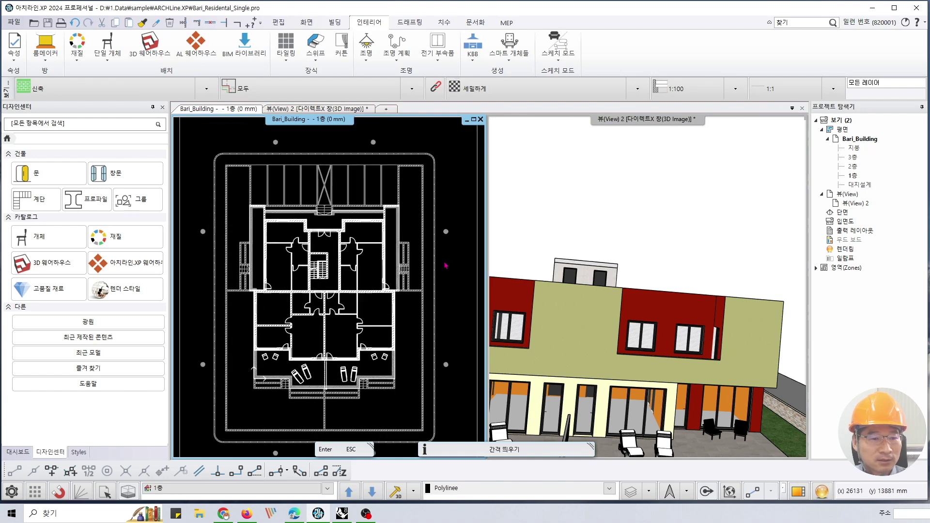
pyautogui.scroll(-2, 446, 265)
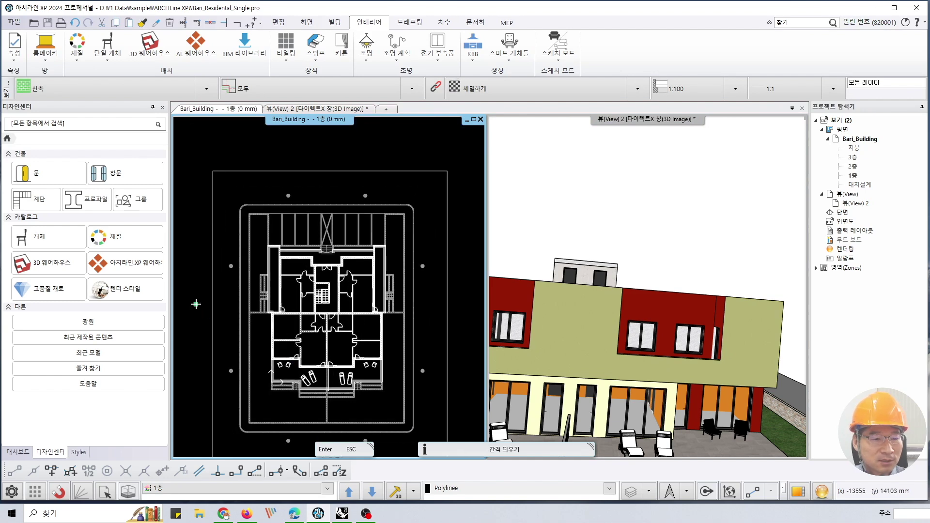
# - Review the option for deleting the built-in browser cache, history and cookies (내장 브라우저 캐시, 기록 및 쿠키 삭제) in the item settings
pyautogui.click(11, 491)
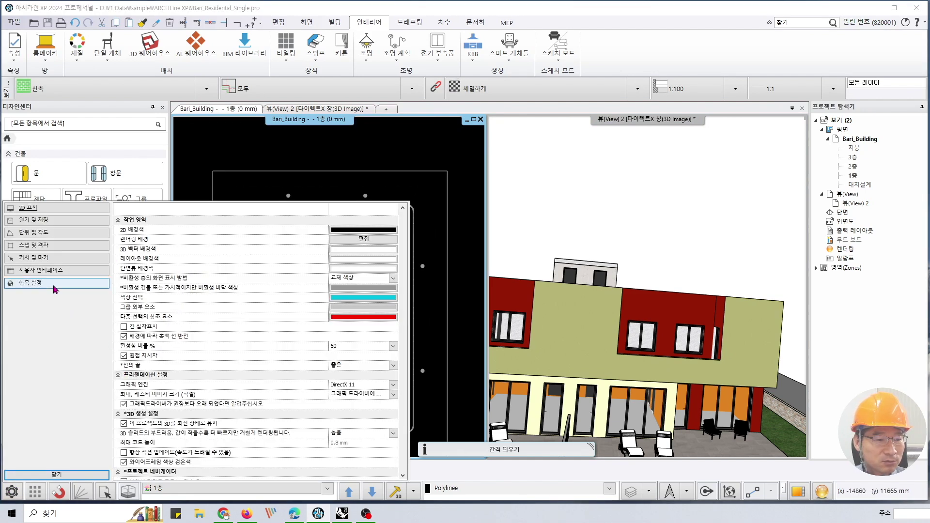
pyautogui.click(55, 286)
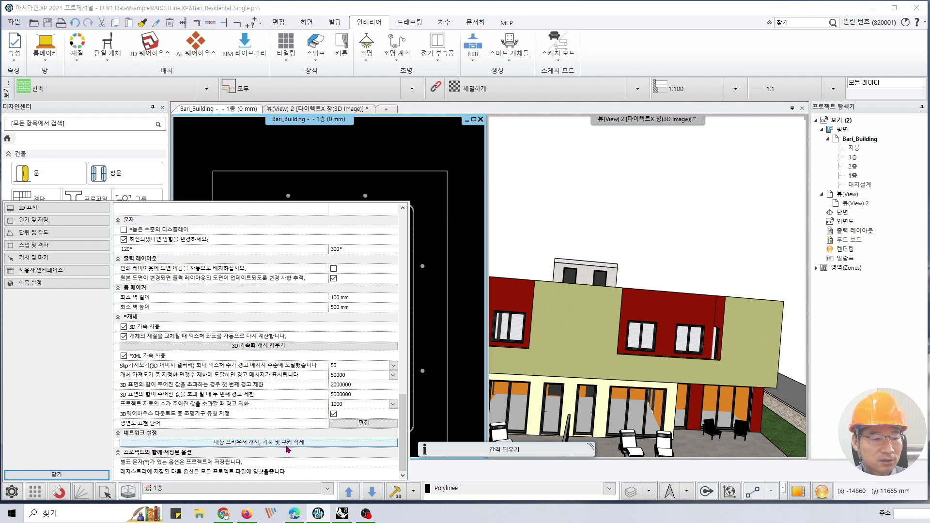
pyautogui.click(58, 474)
# - Open the ARCHLine.XP Warehouse from the 3D view and browse the Basins models in the Bathroom object category
pyautogui.click(577, 187)
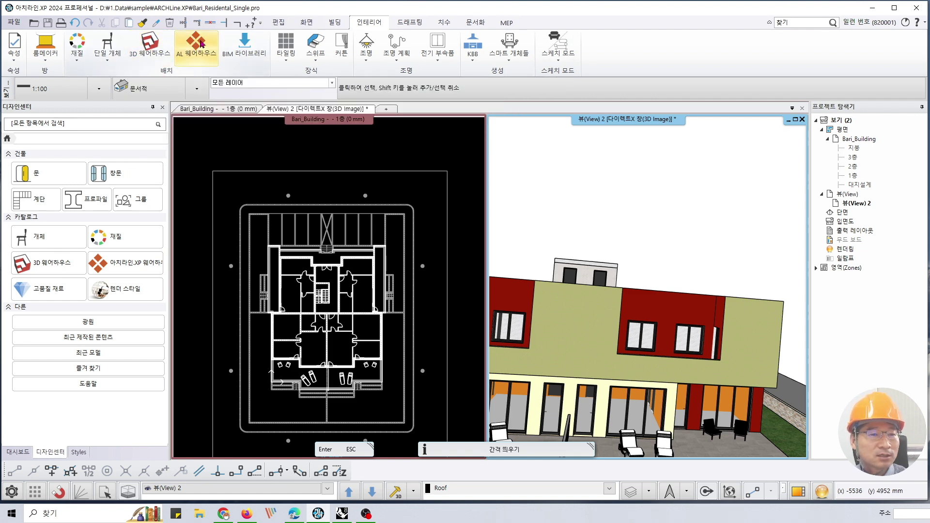
pyautogui.click(195, 62)
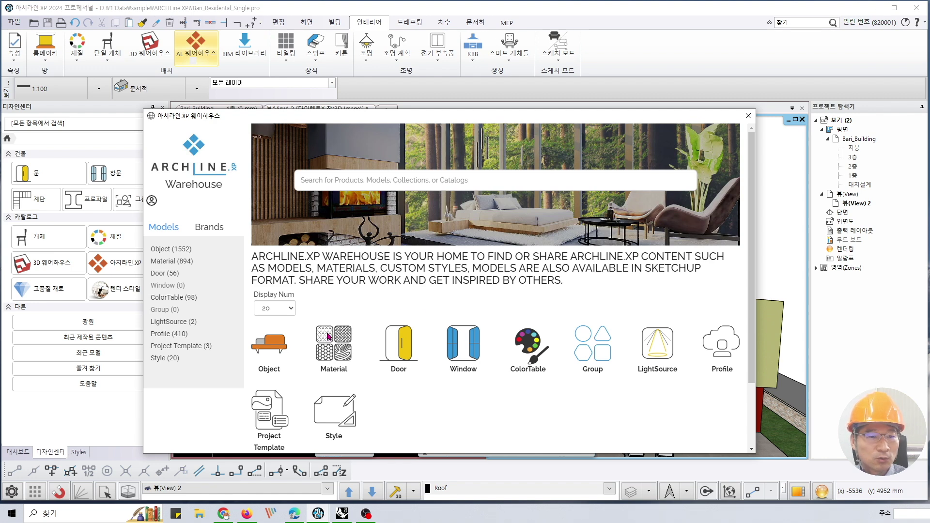
pyautogui.click(162, 251)
pyautogui.click(179, 275)
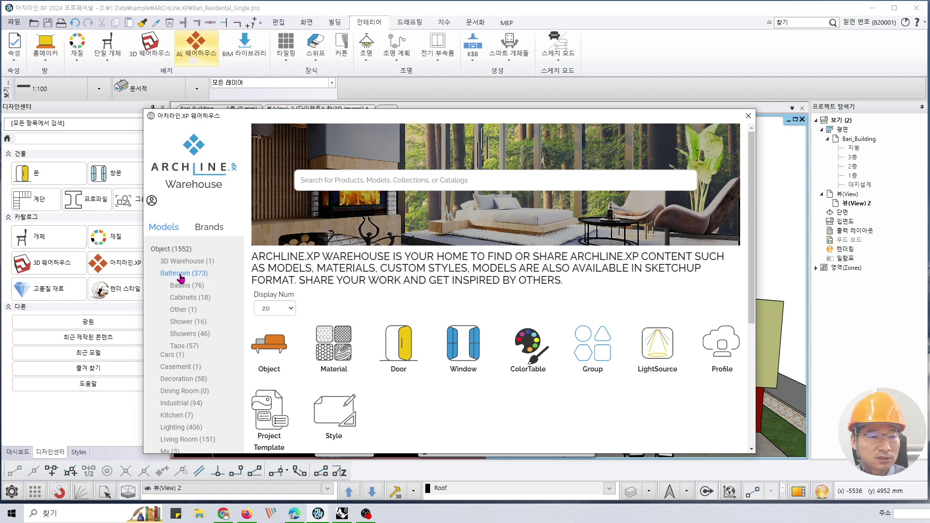
pyautogui.click(185, 287)
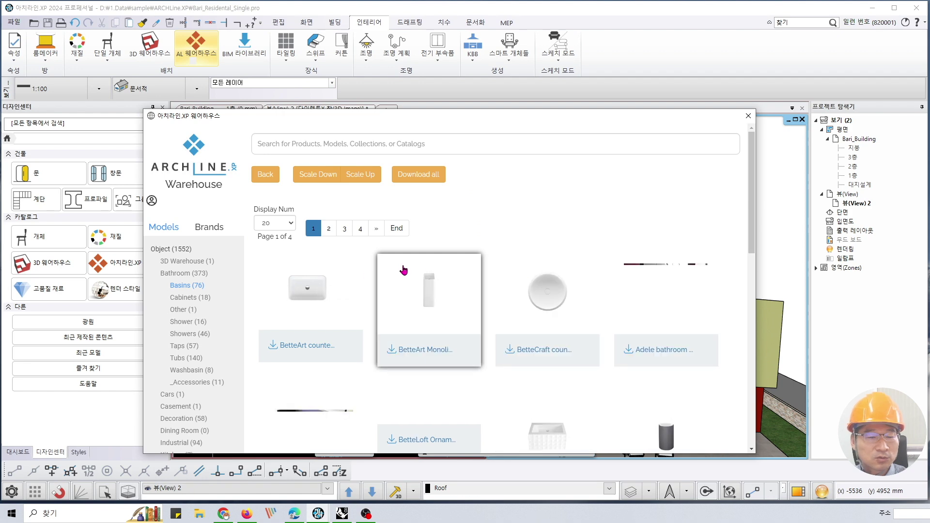
pyautogui.scroll(-5, 633, 317)
pyautogui.scroll(4, 632, 317)
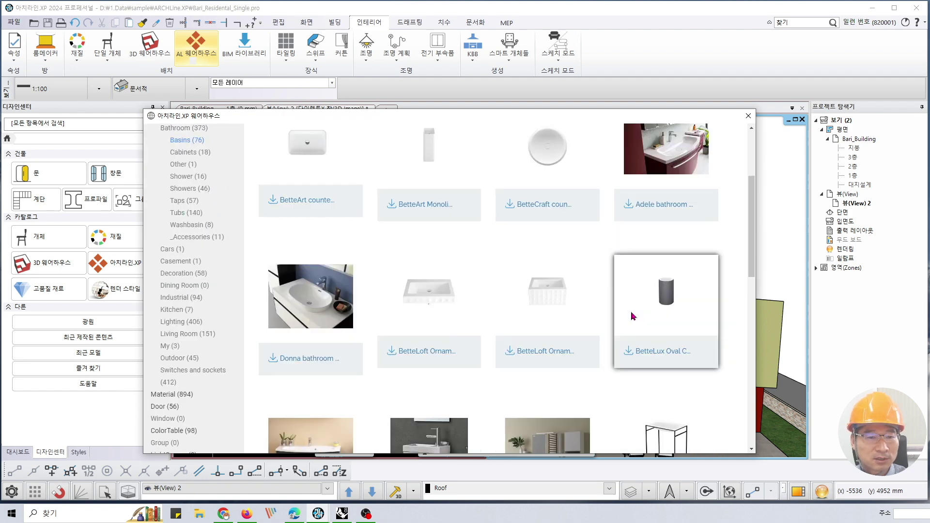
# - Reposition and enlarge the ARCHLine.XP Warehouse window, browse further through the Basins models, and close the Warehouse
pyautogui.moveTo(585, 119); pyautogui.dragTo(603, 92)
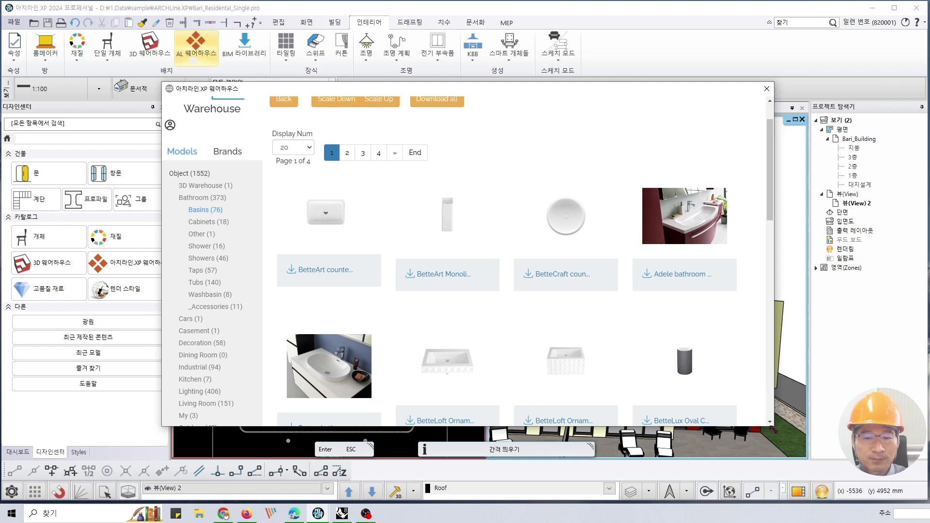
pyautogui.moveTo(774, 427); pyautogui.dragTo(774, 474)
pyautogui.moveTo(562, 89); pyautogui.dragTo(587, 79)
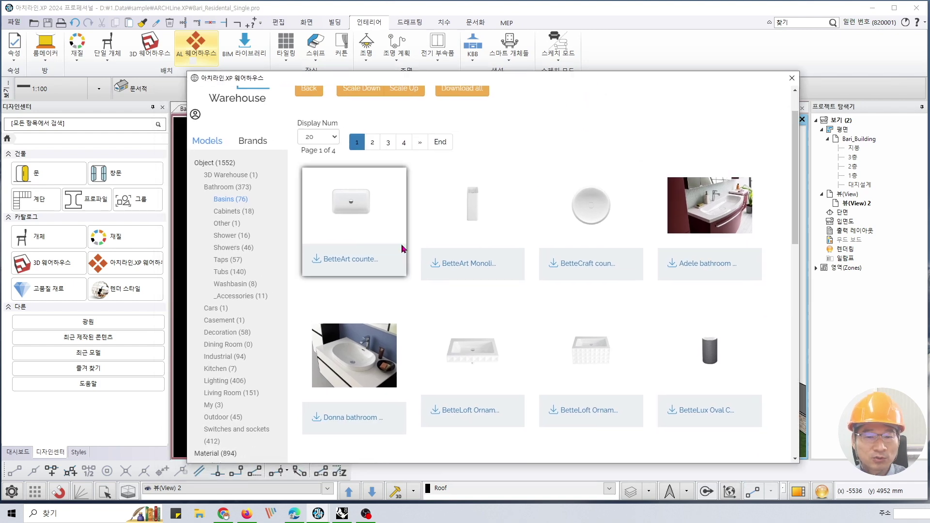
pyautogui.scroll(-4, 499, 298)
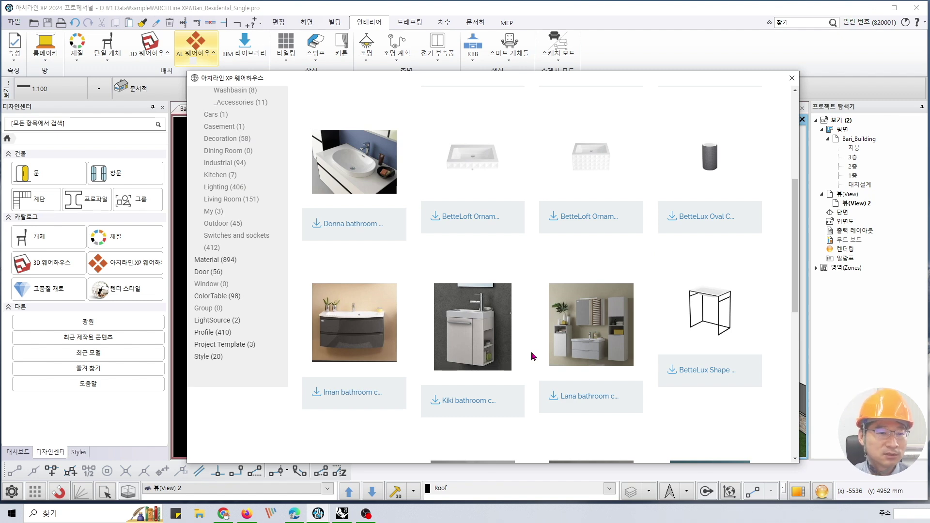
pyautogui.click(791, 78)
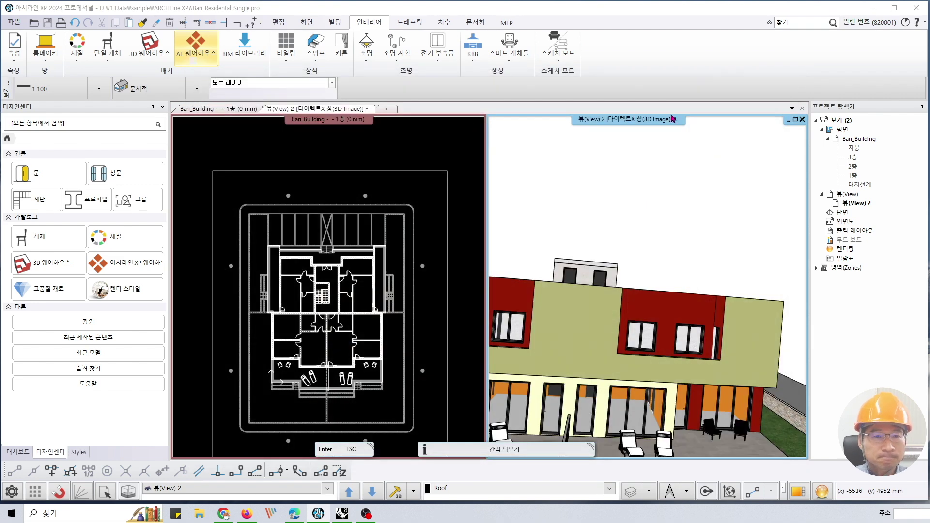
# - Open the BIMobject website from the BIM libraries, minimise the browser, and activate the first-floor (1층) plan view
pyautogui.click(245, 46)
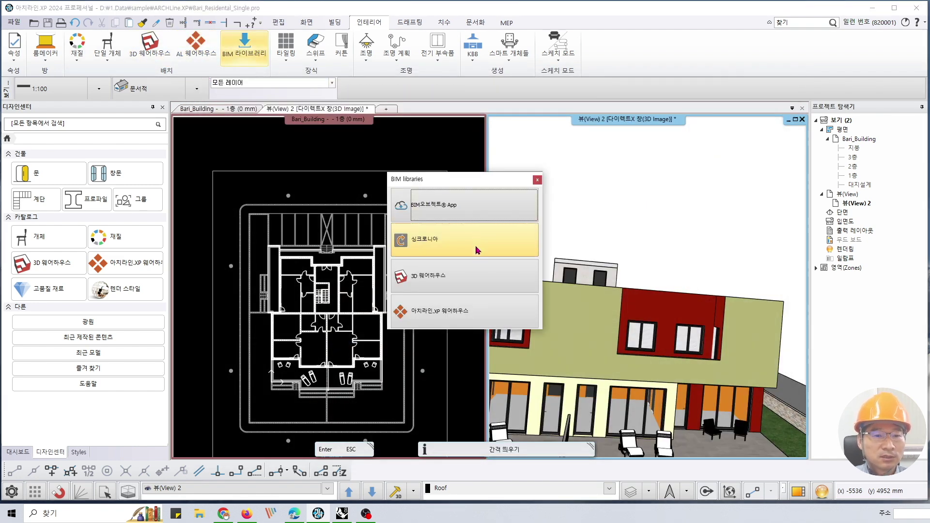
pyautogui.click(445, 218)
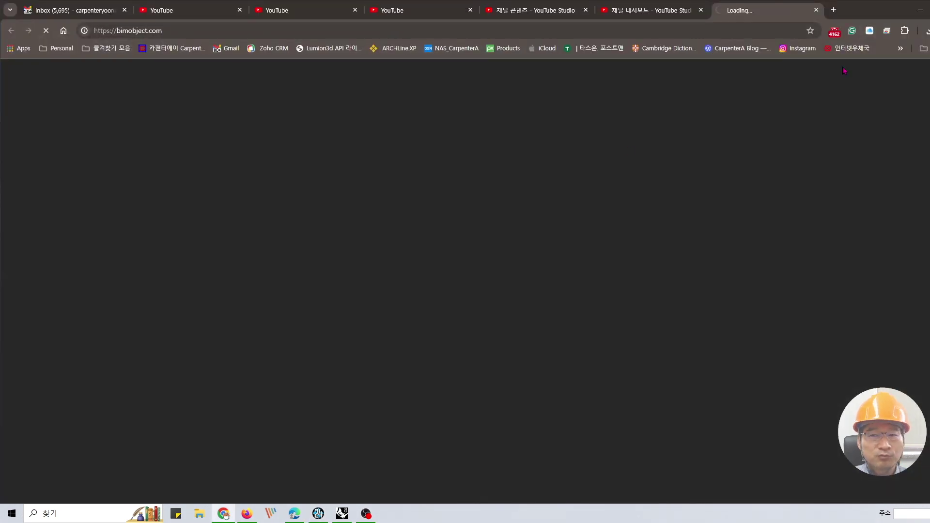
pyautogui.click(921, 10)
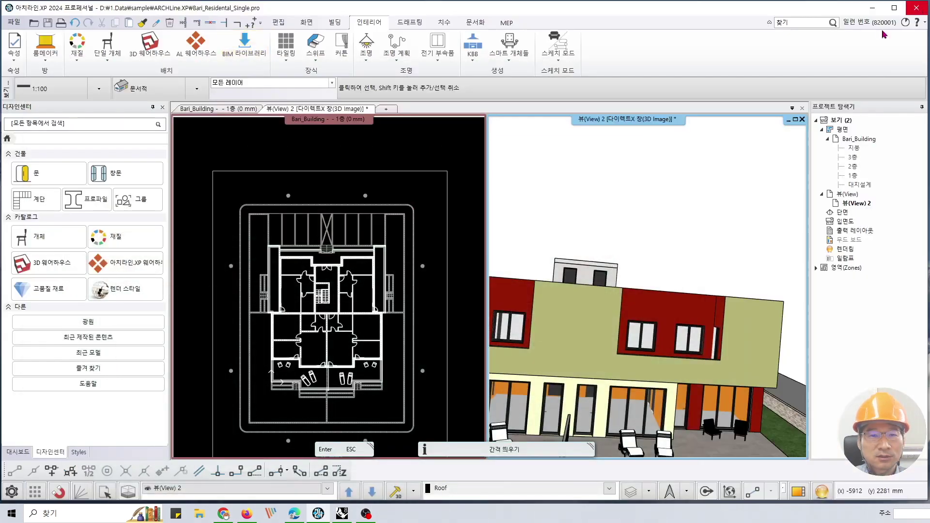
pyautogui.click(402, 149)
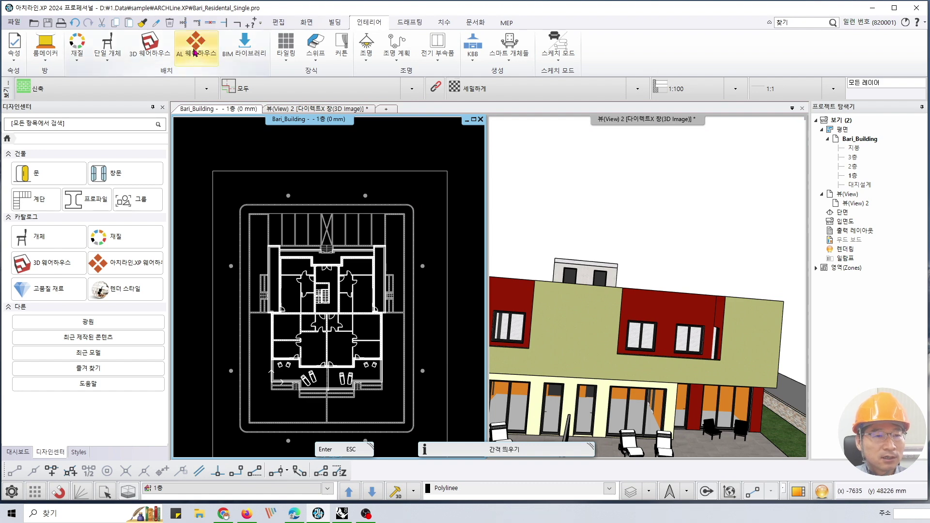
# - Review the 3D acceleration cache, object import limits and browser cache options in the item settings (항목 설정), and close the options
pyautogui.click(12, 493)
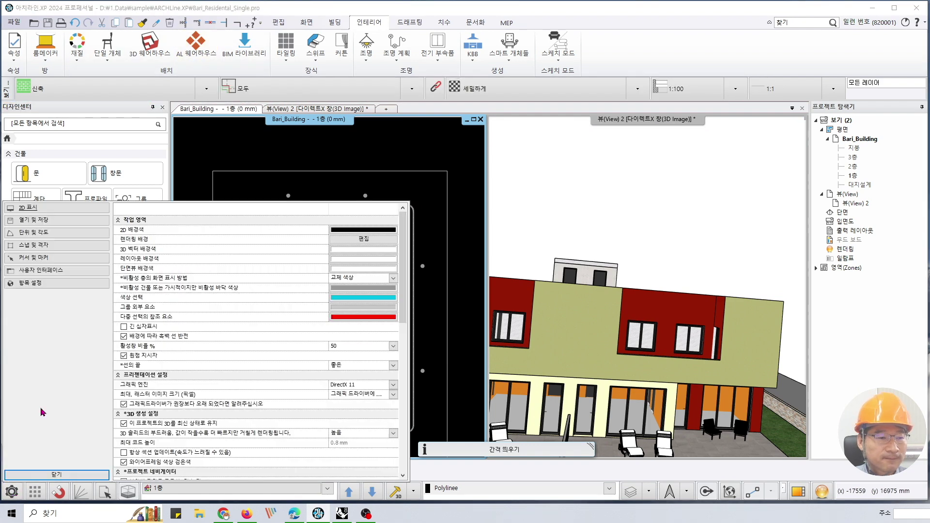
pyautogui.click(46, 283)
pyautogui.scroll(-10, 263, 366)
pyautogui.scroll(-3, 263, 366)
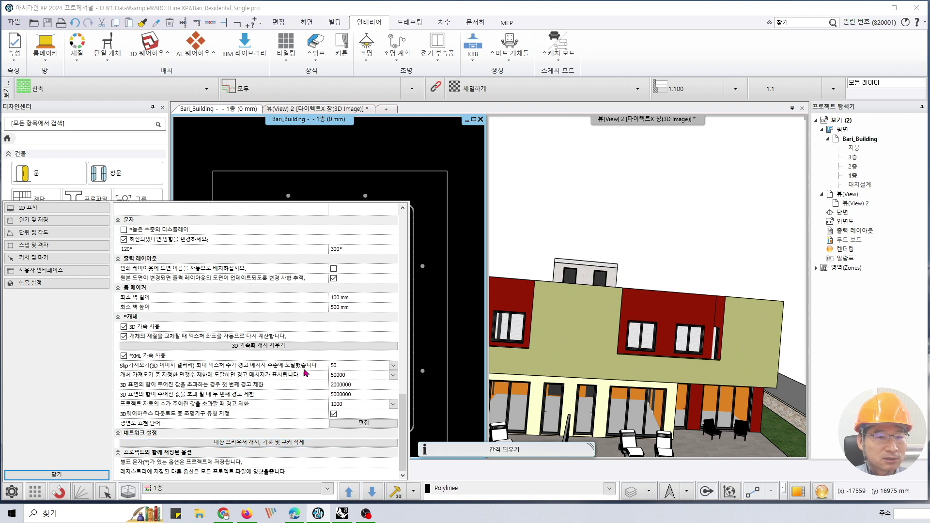
pyautogui.click(57, 475)
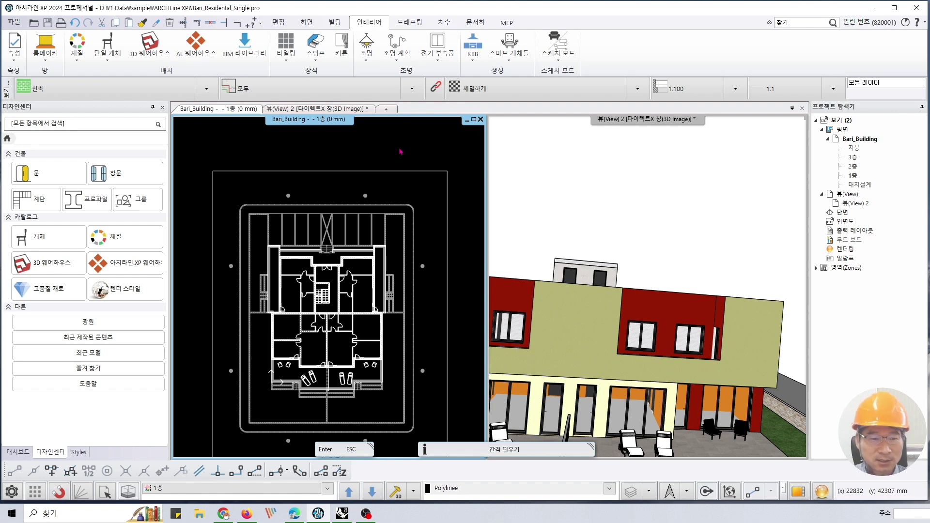
pyautogui.middleClick(401, 151)
pyautogui.middleClick(400, 150)
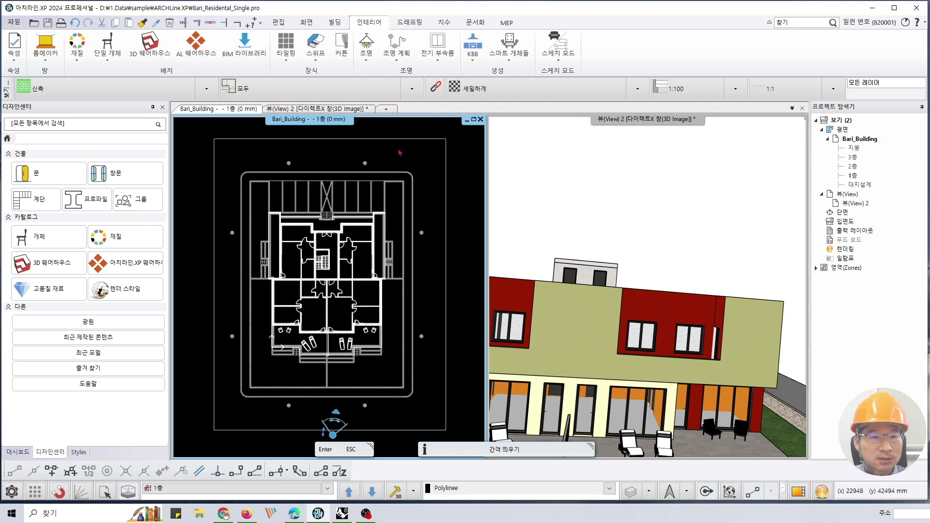